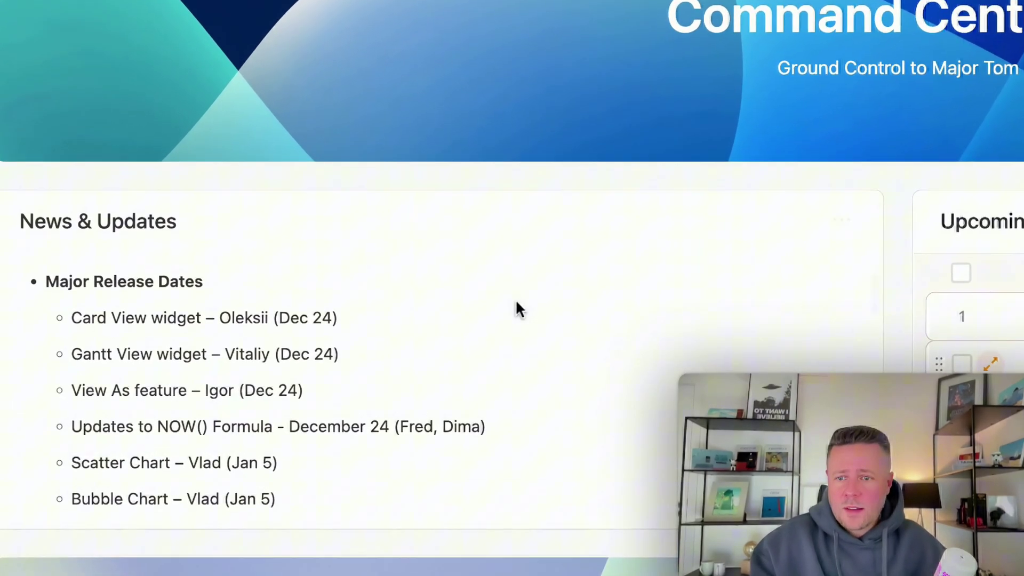
Step: Check WEB 371's release date and the second release's 18 stories, then close the list
scroll(488, 292, down, 1)
scroll(488, 292, up, 1)
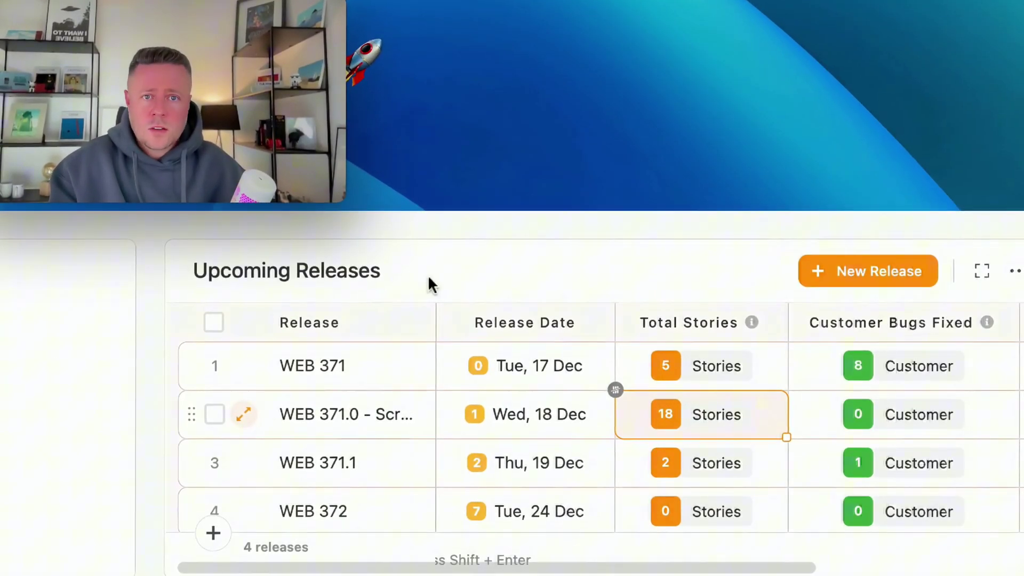
click(441, 364)
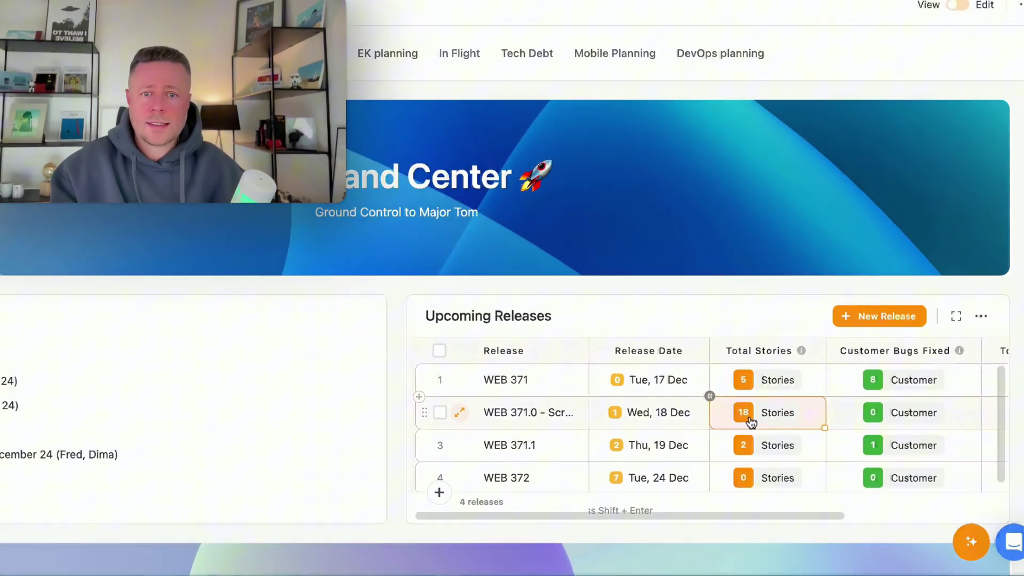
click(693, 421)
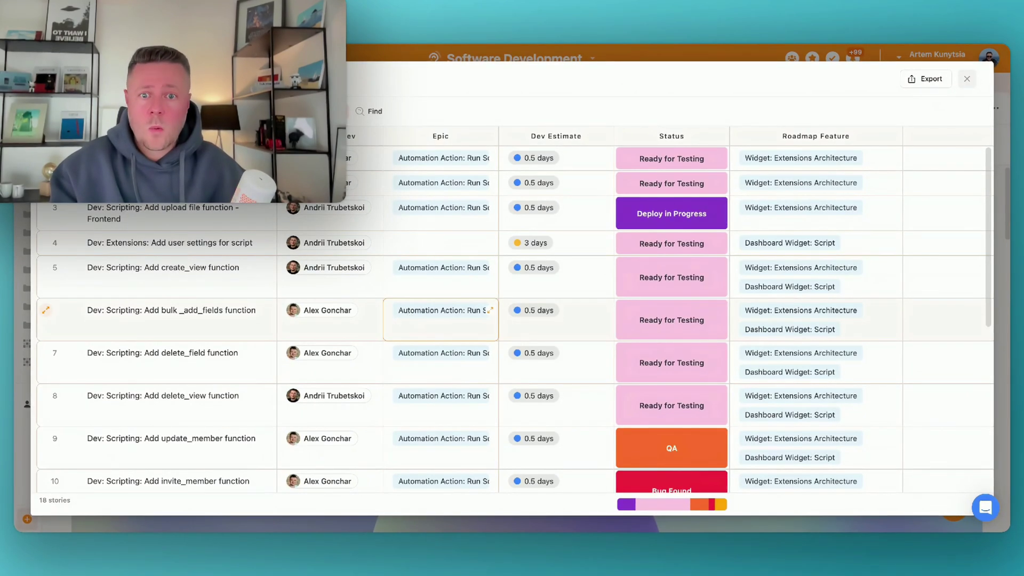
scroll(441, 319, down, 5)
scroll(440, 319, up, 3)
click(1000, 253)
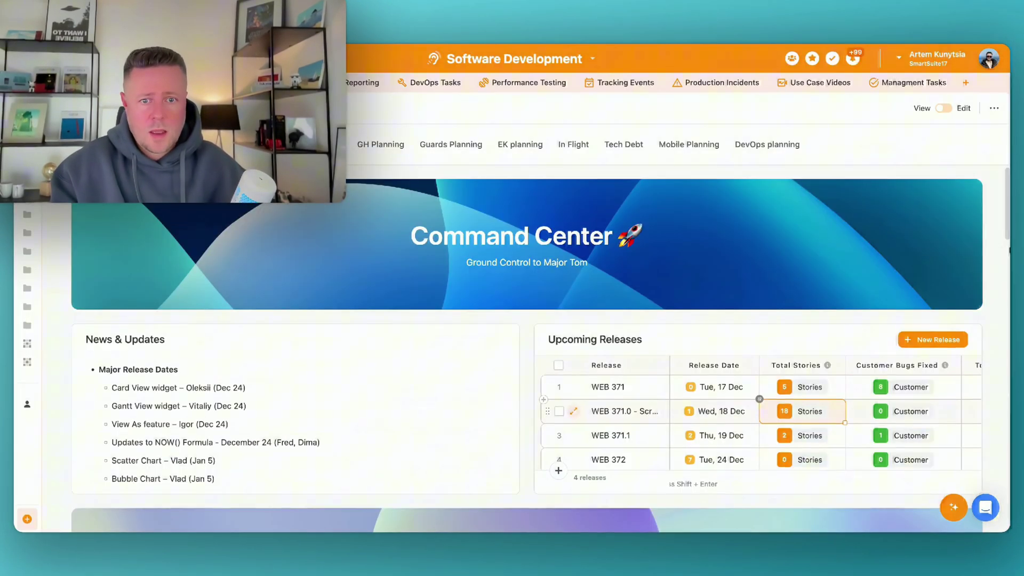
Step: Scroll past the bug widgets to the December Vacations and Days Off calendar
scroll(999, 253, down, 10)
scroll(1000, 253, up, 5)
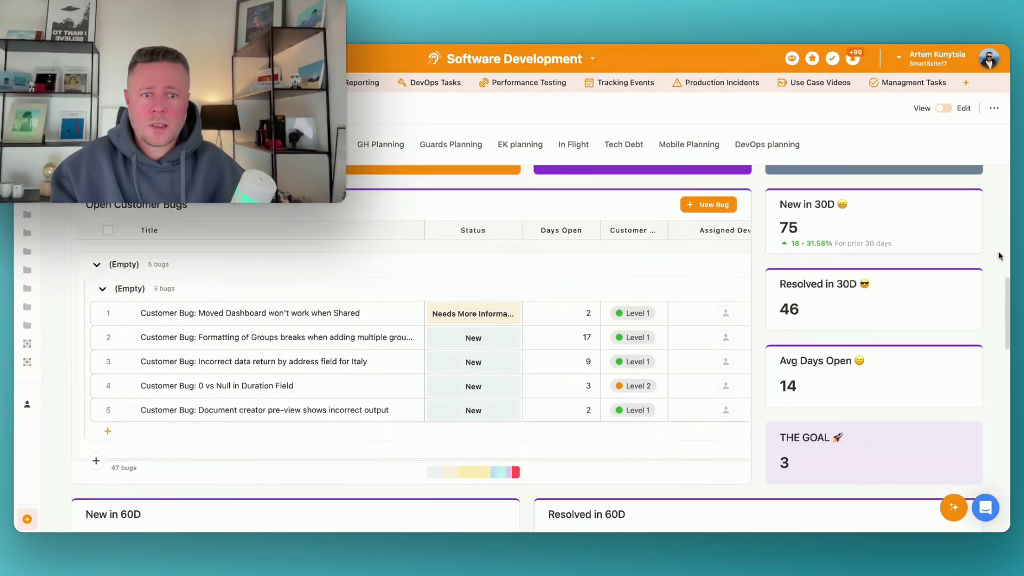
scroll(651, 234, up, 1)
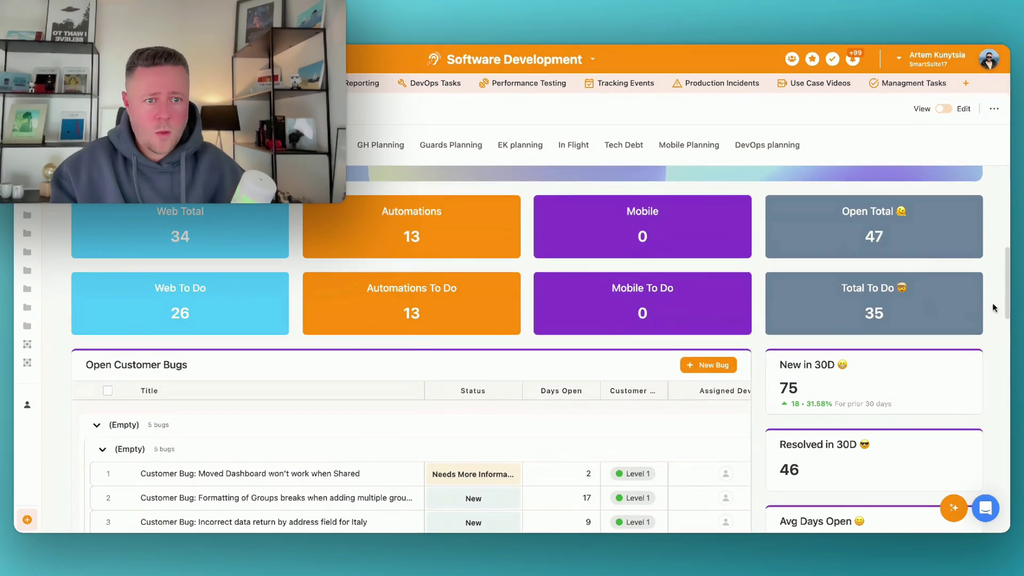
scroll(983, 310, down, 10)
scroll(993, 307, down, 3)
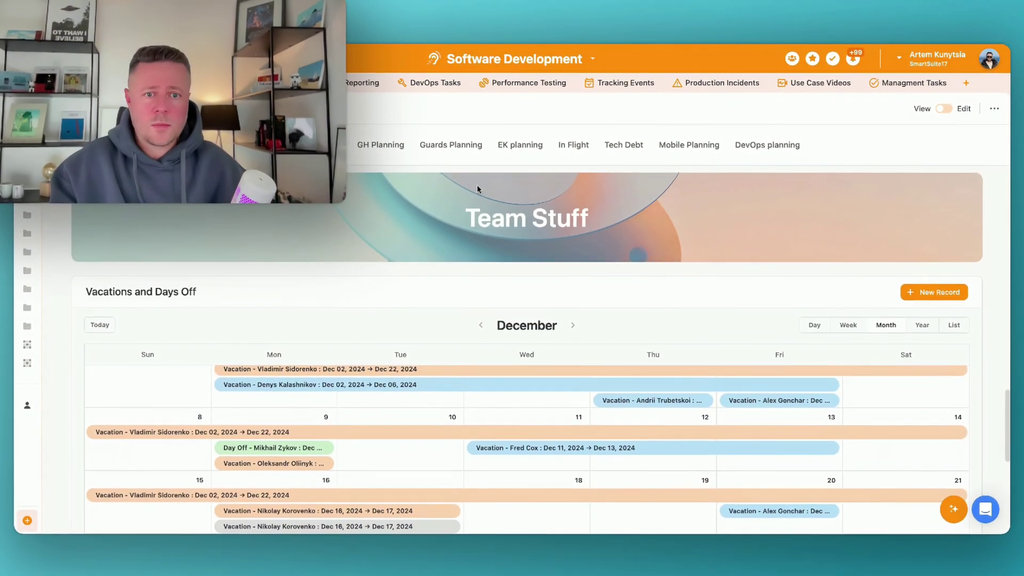
scroll(1000, 283, down, 3)
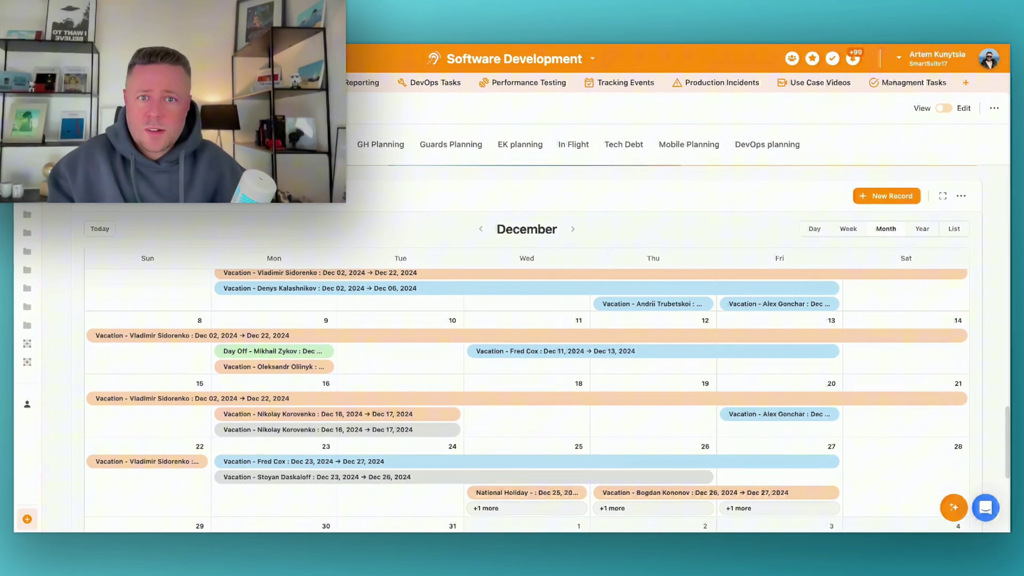
scroll(1000, 312, down, 1)
scroll(1000, 312, down, 4)
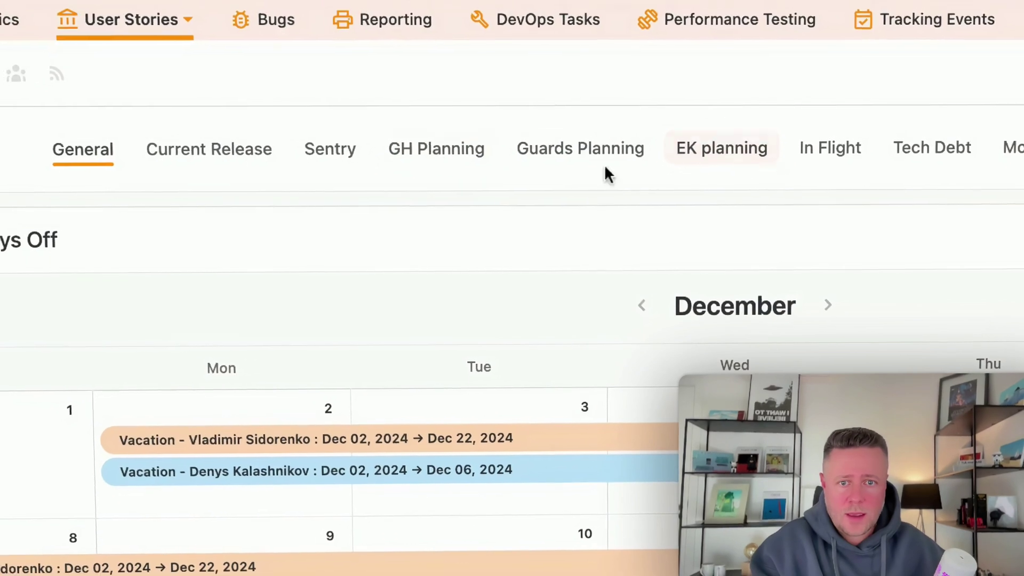
Step: Switch to the GH Planning dashboard and scan its user stories and bugs
click(428, 142)
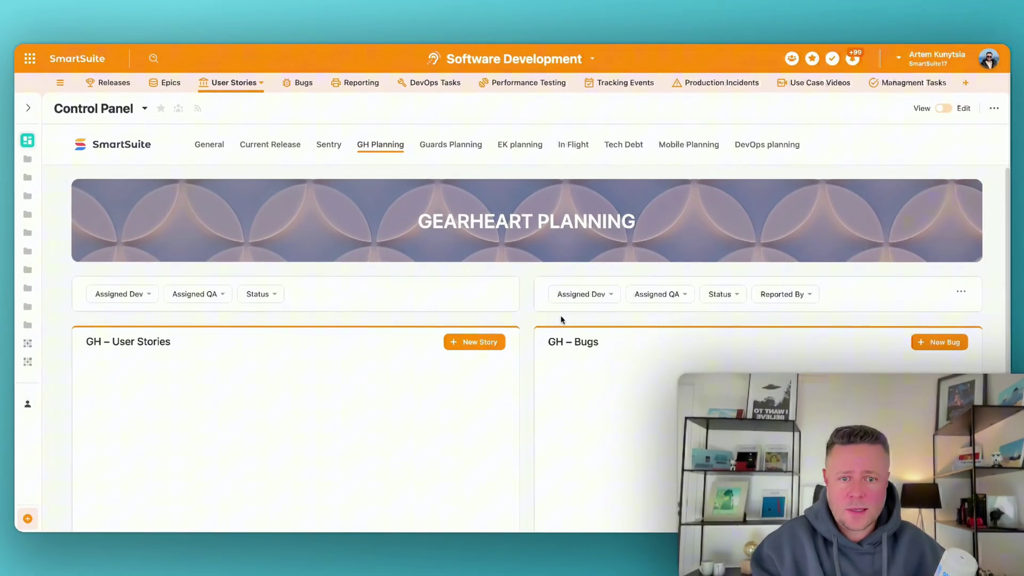
scroll(531, 333, down, 4)
scroll(530, 330, down, 1)
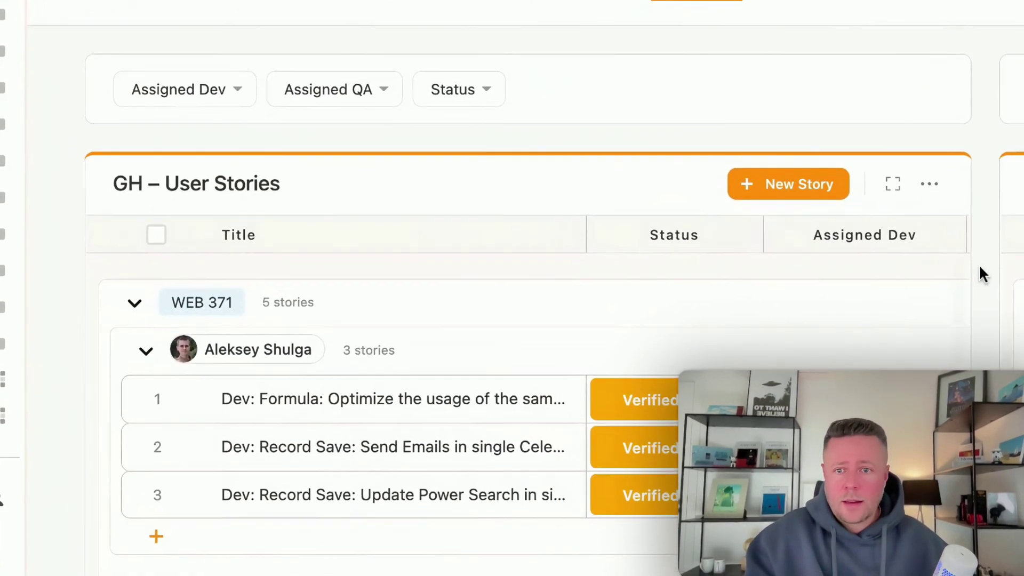
scroll(520, 282, up, 4)
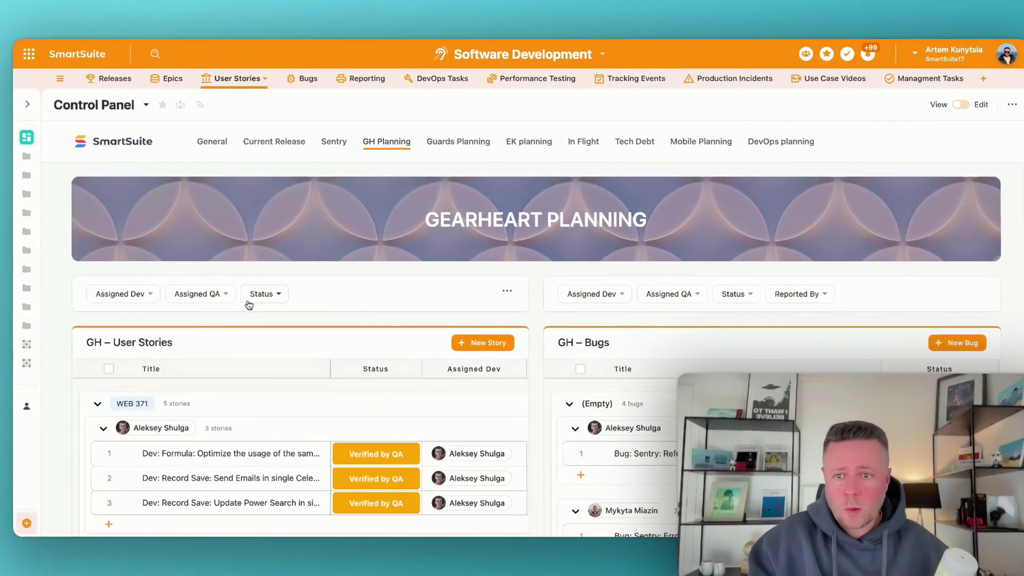
Step: Review the Assigned Dev and Status filter options for the GH stories
click(133, 294)
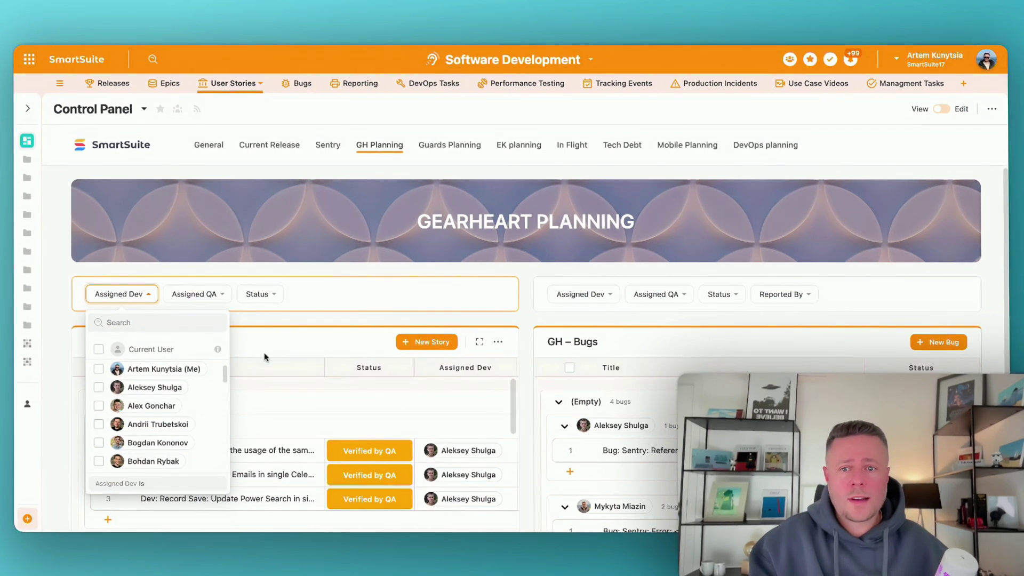
click(261, 300)
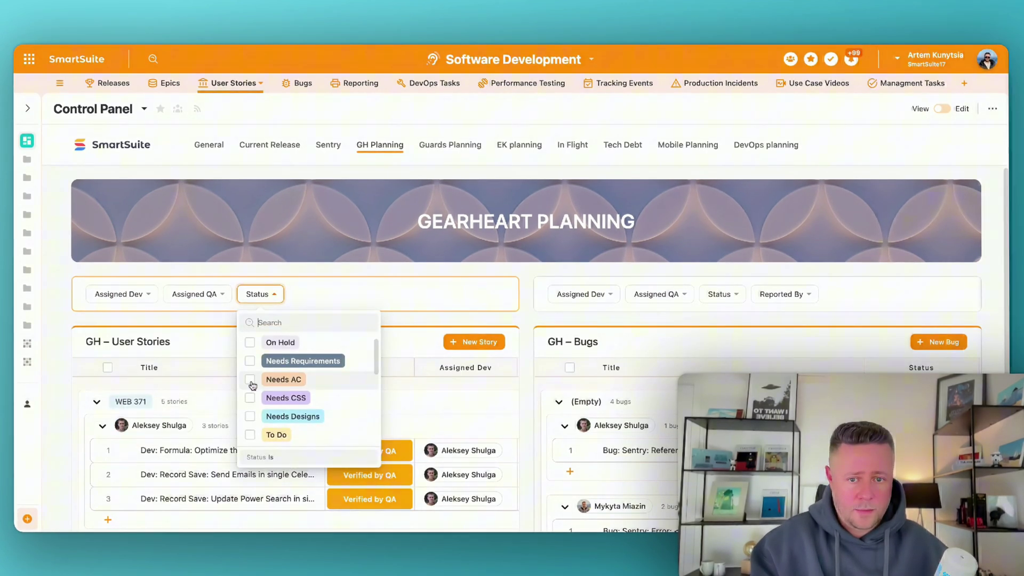
scroll(274, 376, right, 3)
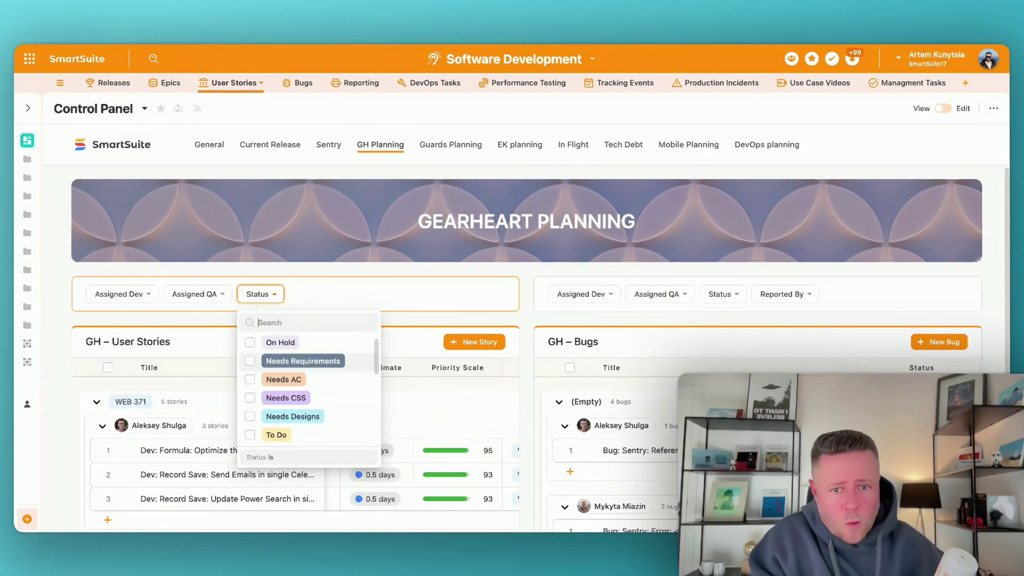
click(532, 374)
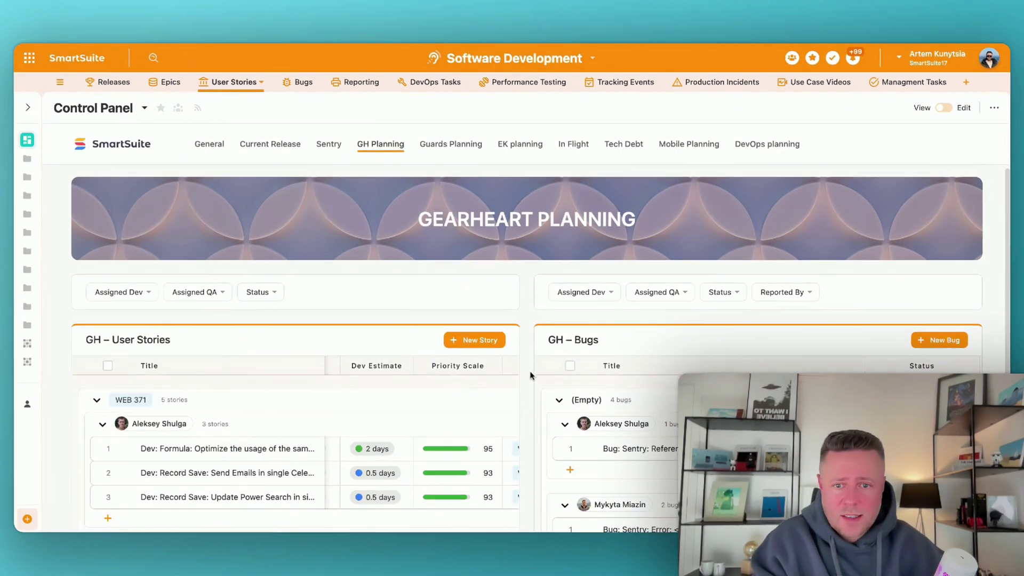
Step: Scroll across the GH Planning story and bug tables
scroll(530, 375, down, 2)
scroll(405, 349, left, 3)
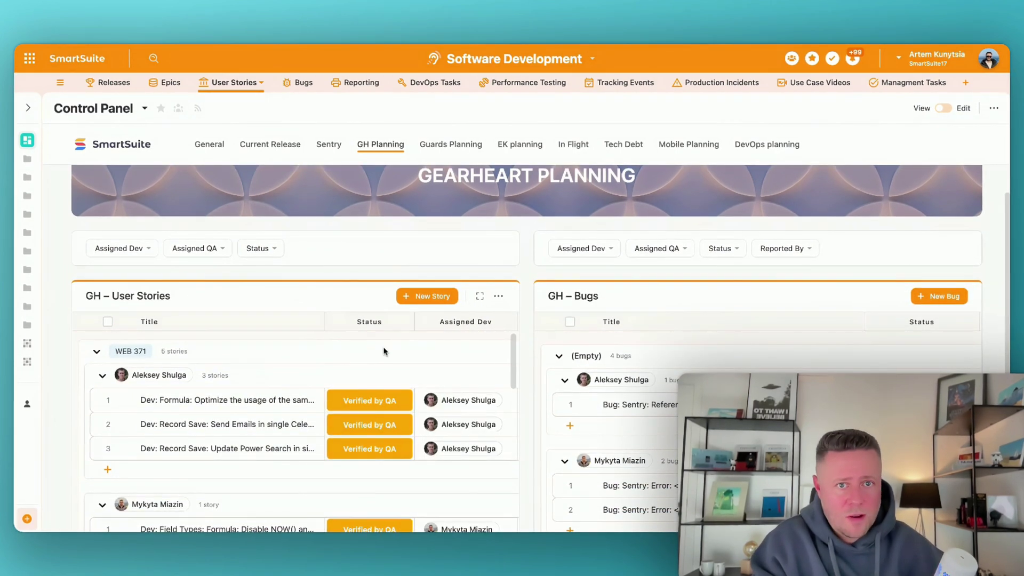
scroll(406, 394, right, 3)
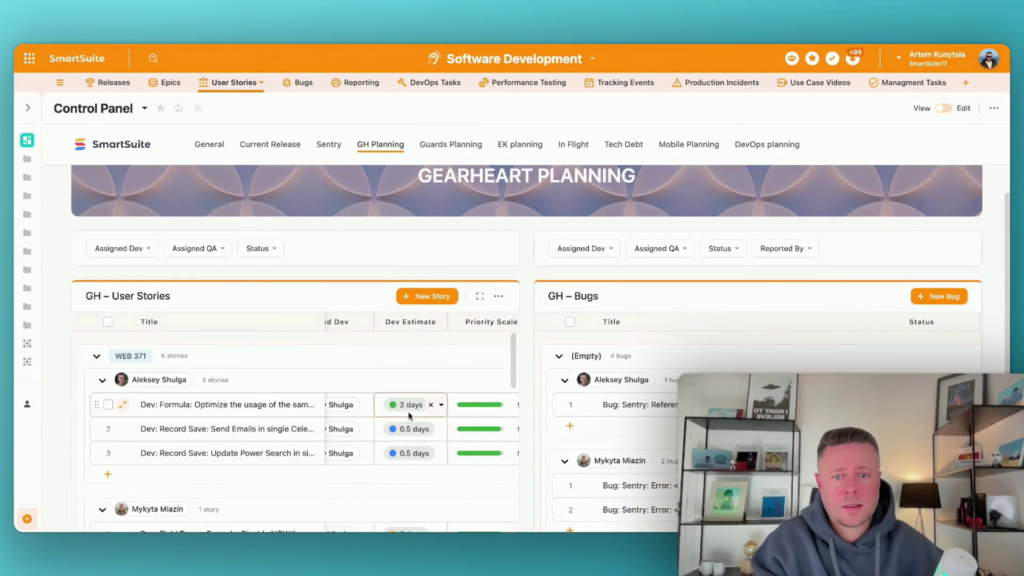
scroll(410, 415, right, 2)
scroll(412, 417, up, 1)
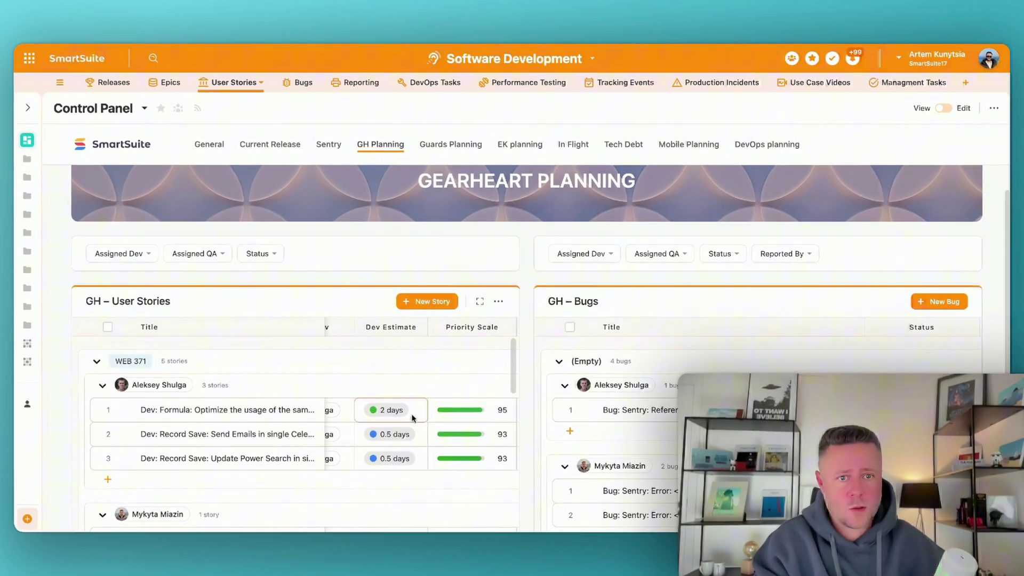
scroll(526, 413, down, 1)
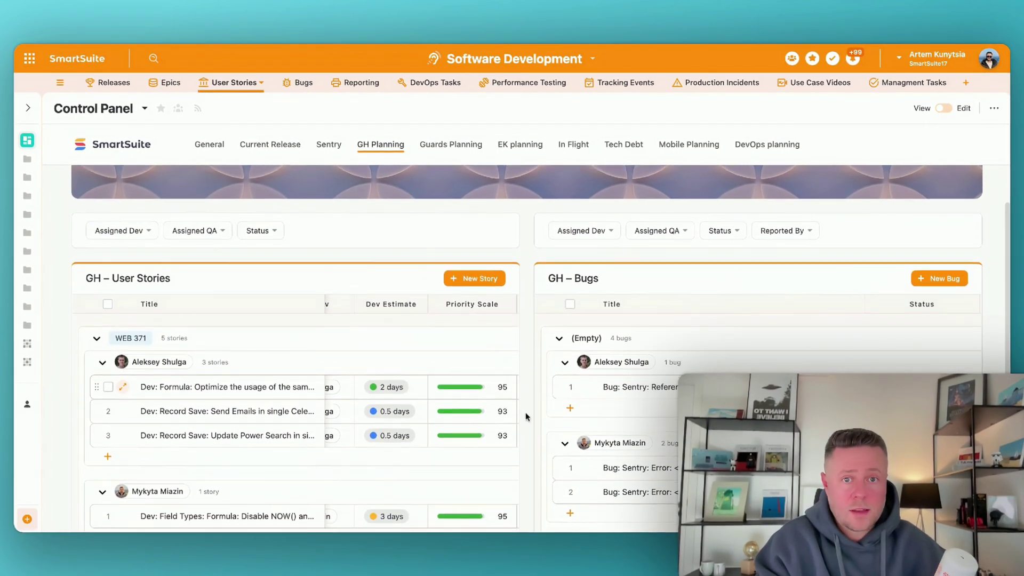
scroll(526, 412, up, 1)
scroll(526, 411, down, 2)
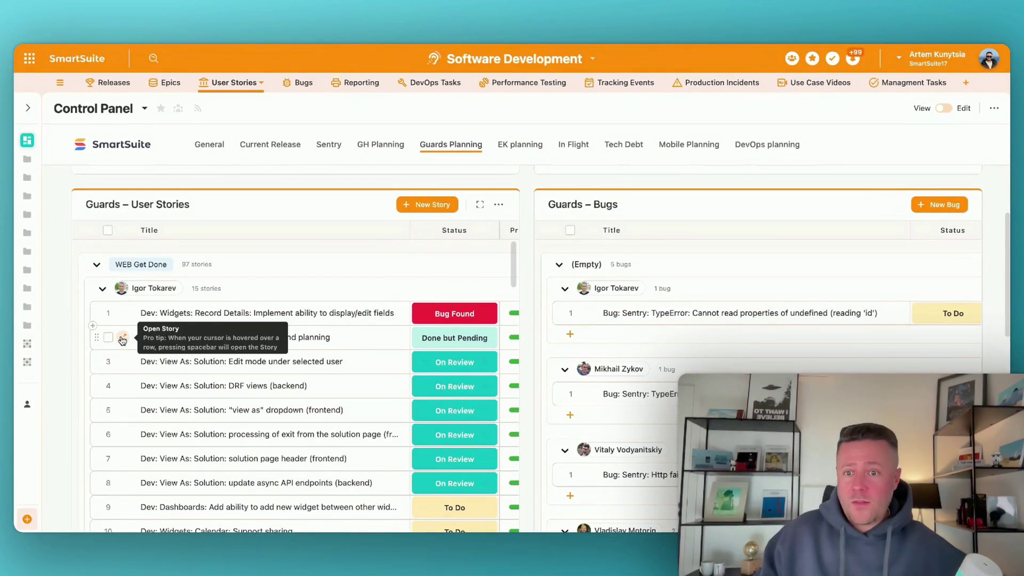
click(125, 334)
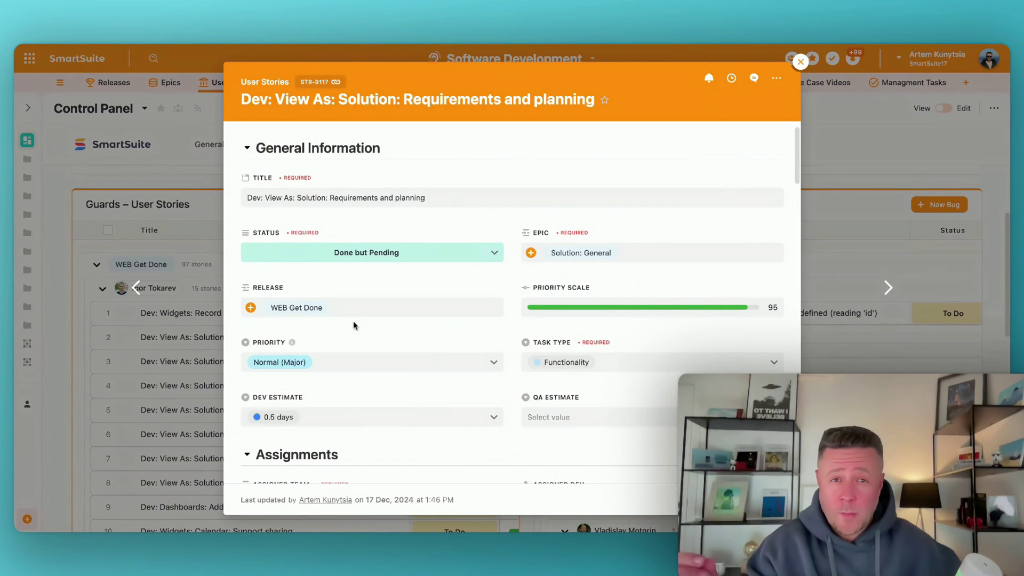
scroll(379, 373, down, 3)
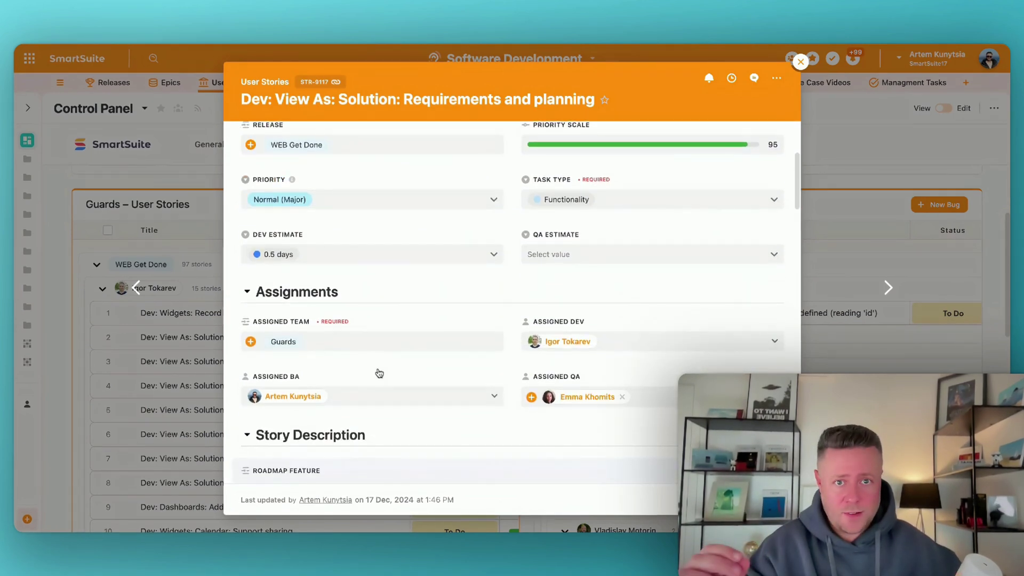
scroll(379, 373, down, 1)
scroll(379, 373, down, 3)
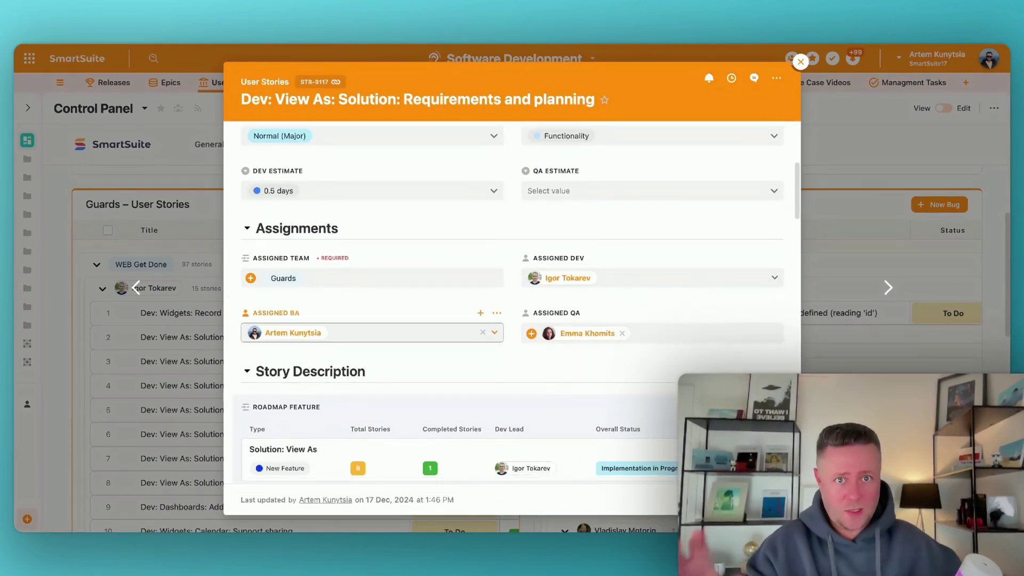
scroll(379, 373, down, 6)
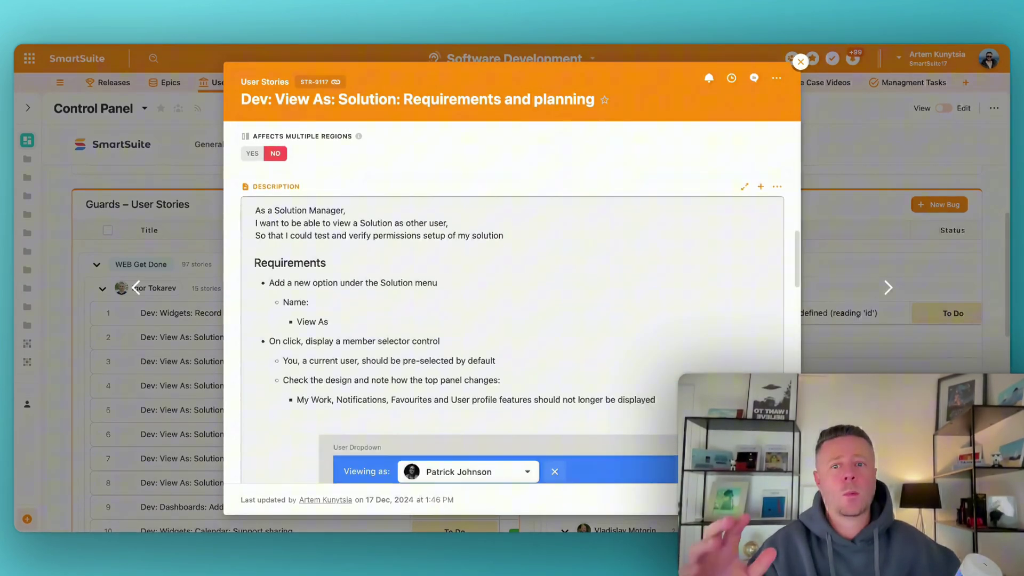
scroll(512, 310, up, 1)
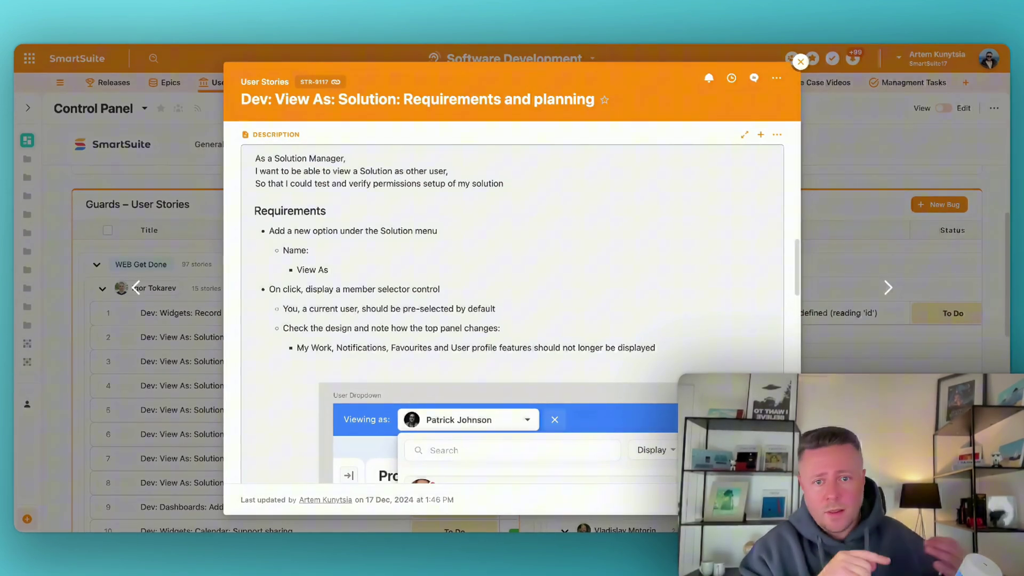
scroll(512, 298, down, 6)
scroll(512, 298, down, 2)
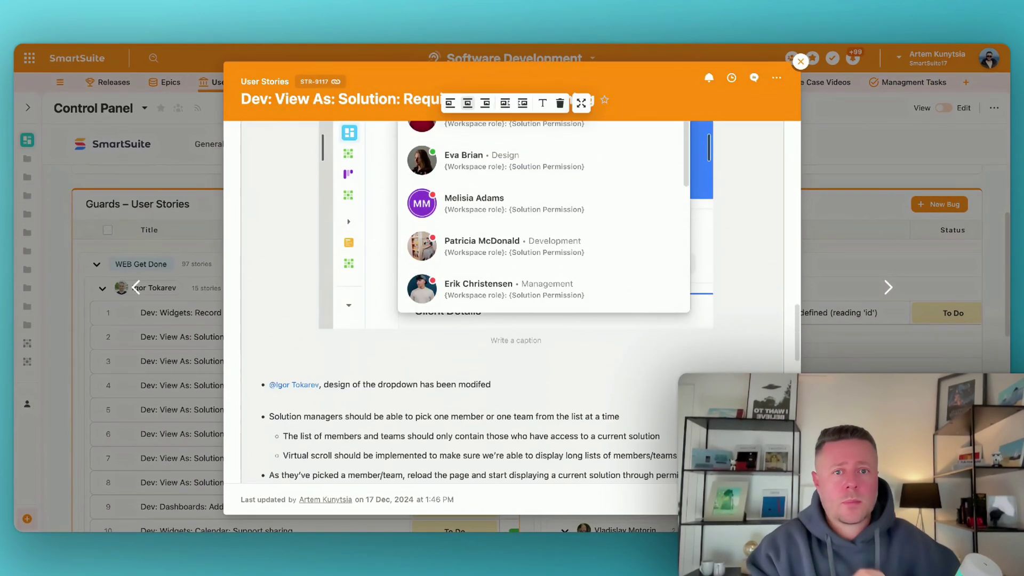
scroll(512, 299, up, 7)
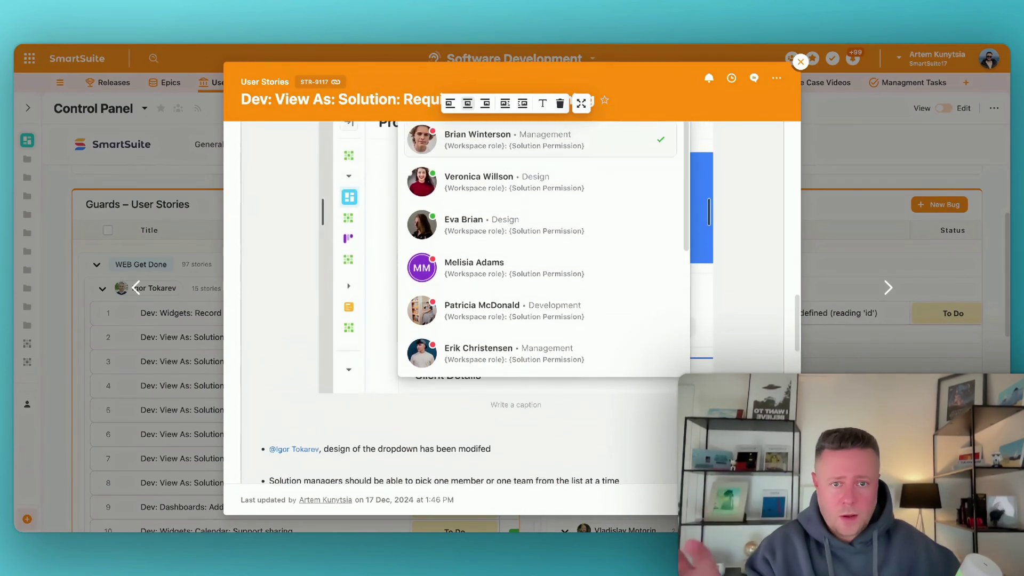
scroll(512, 299, up, 2)
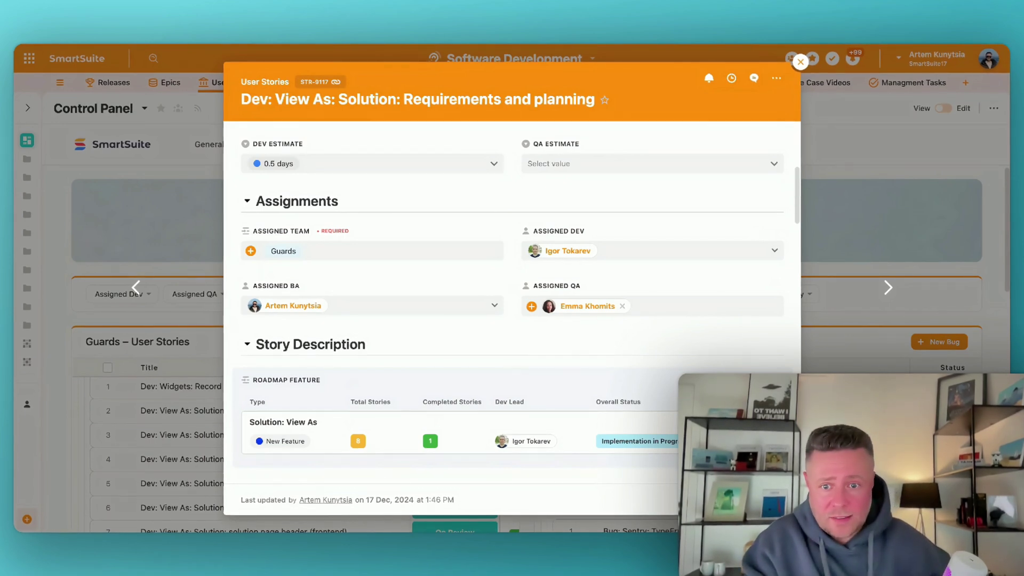
scroll(437, 395, down, 2)
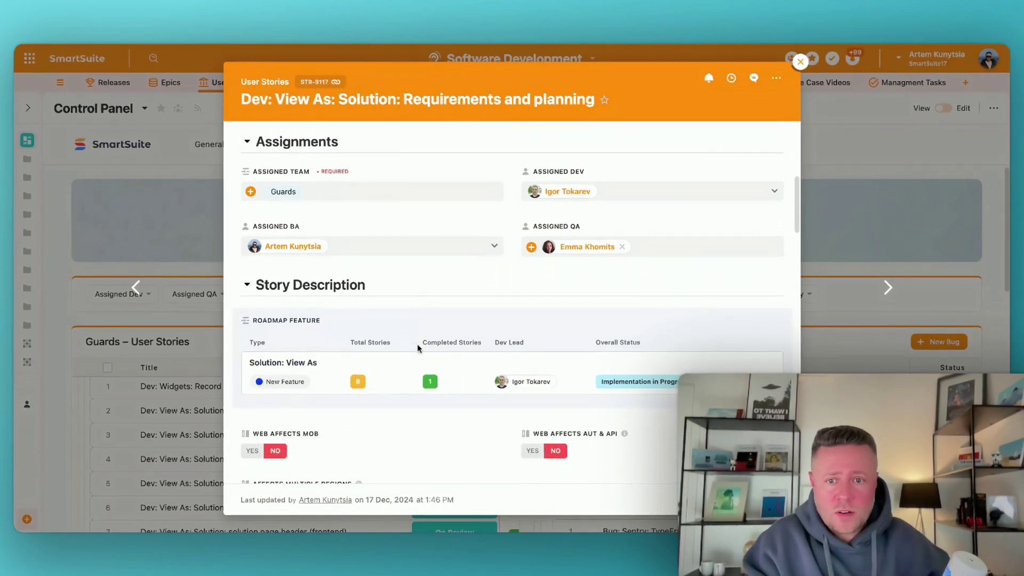
Step: Open the linked 'Solution: View As' feature and scroll through its Product Roadmap details
click(310, 364)
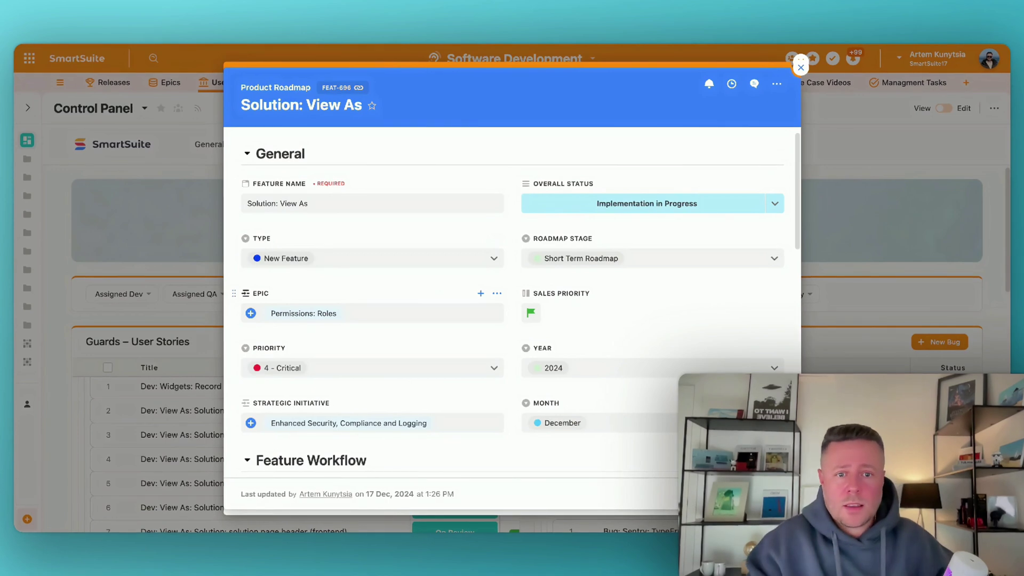
scroll(374, 299, down, 2)
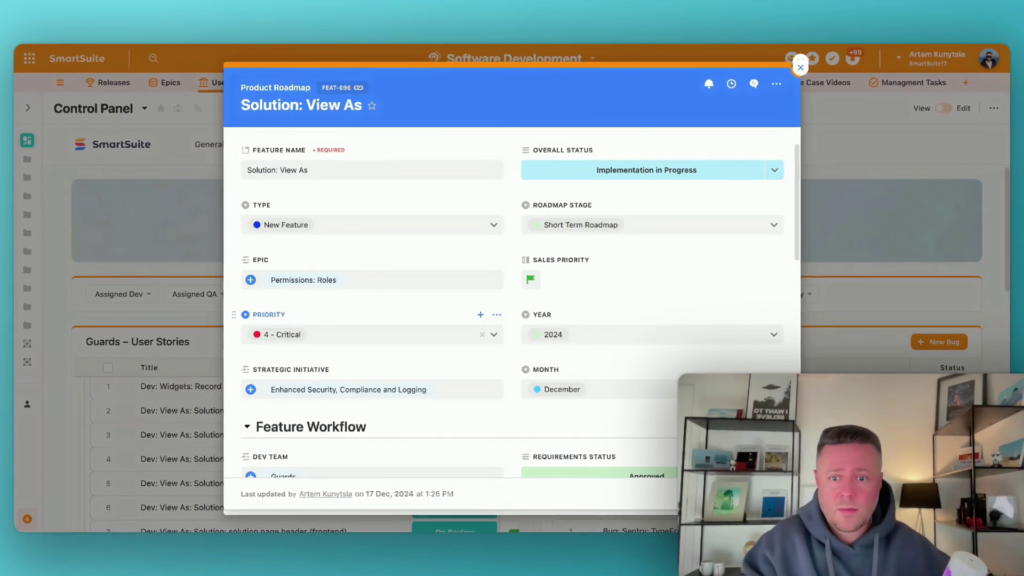
scroll(476, 356, down, 10)
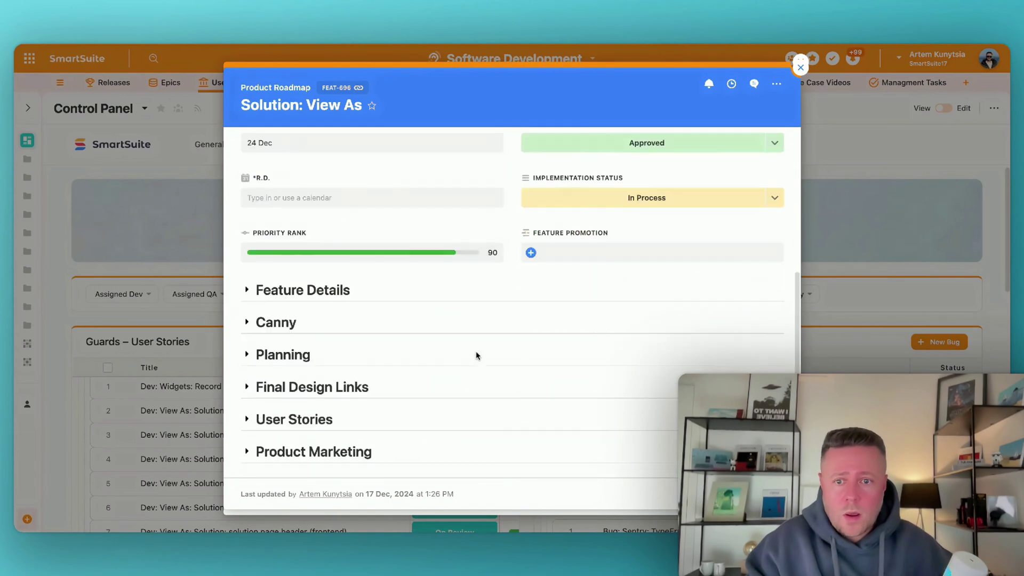
Step: Expand the Canny section of the 'Solution: View As' feature record
click(274, 323)
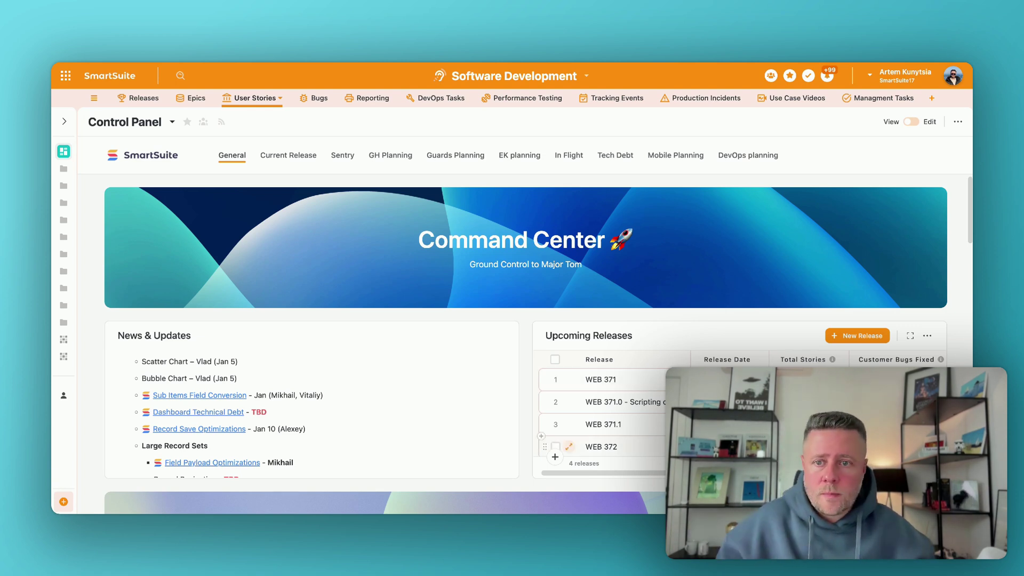
scroll(395, 293, down, 4)
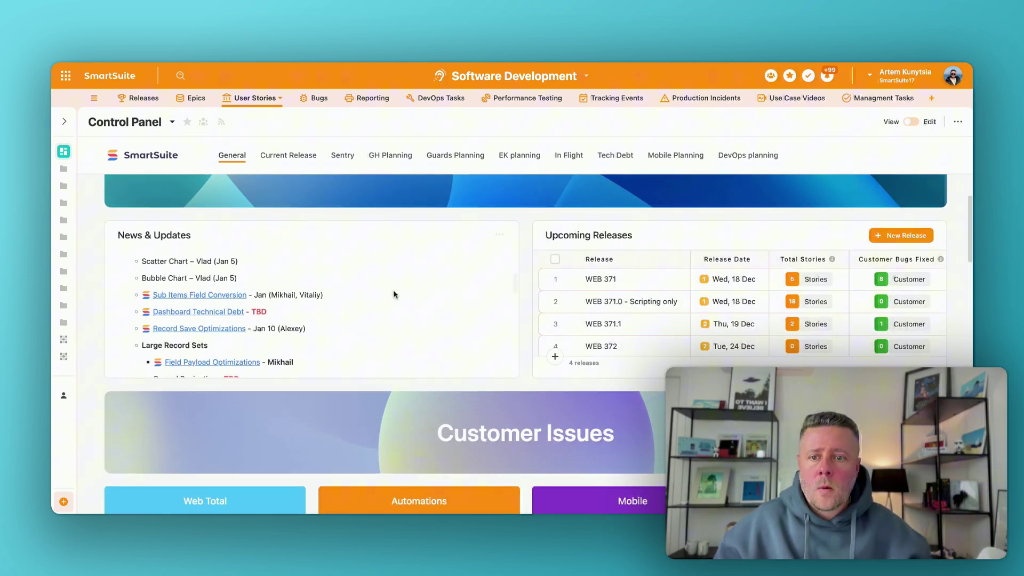
scroll(133, 289, down, 5)
scroll(91, 296, down, 6)
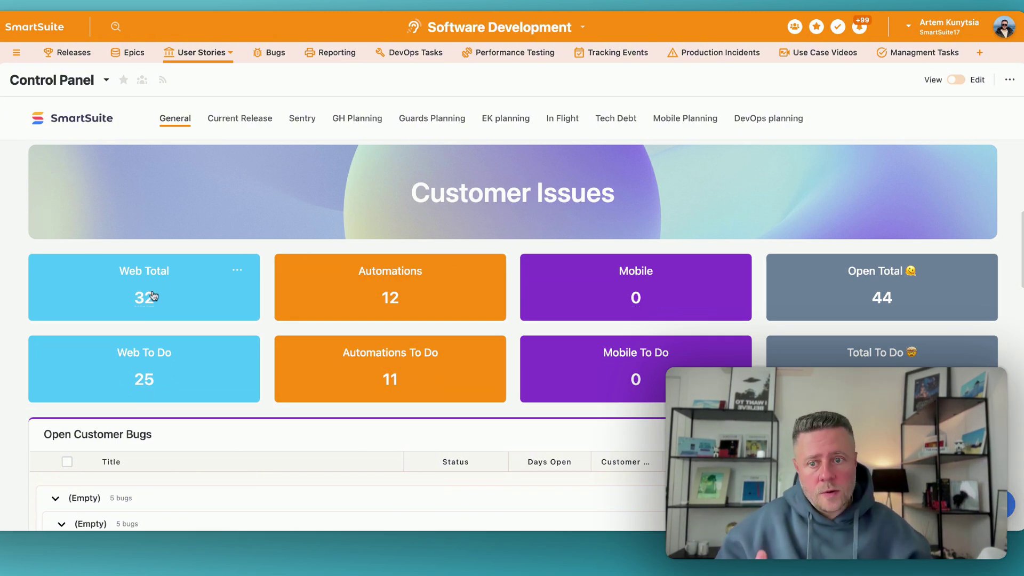
scroll(475, 329, down, 5)
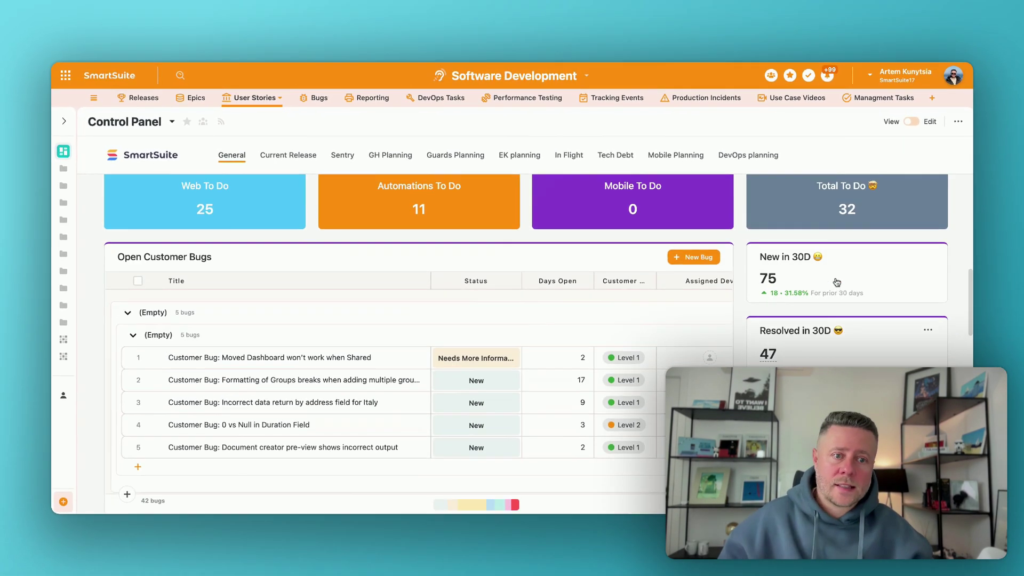
scroll(836, 283, up, 3)
scroll(776, 273, down, 3)
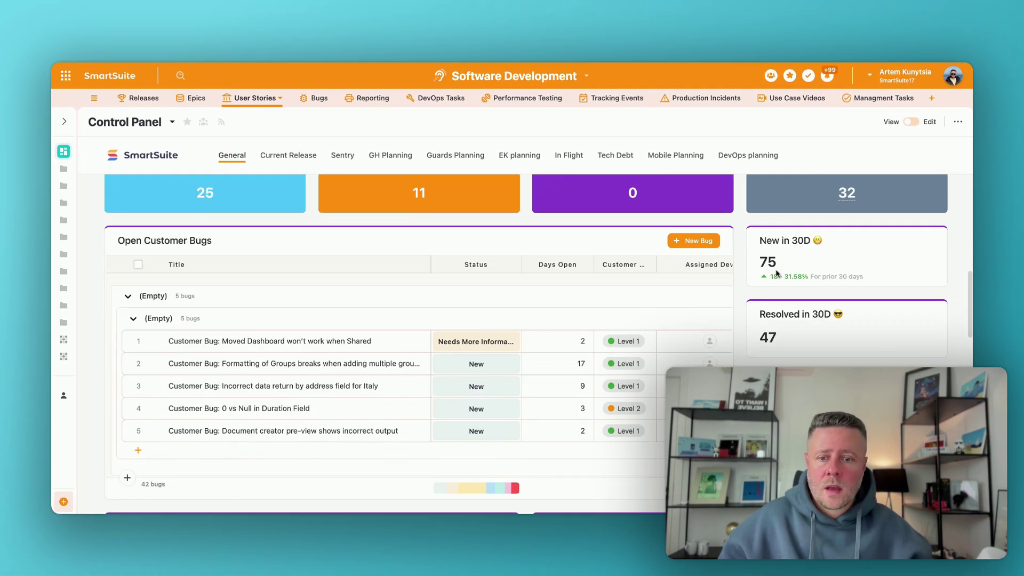
scroll(776, 273, down, 6)
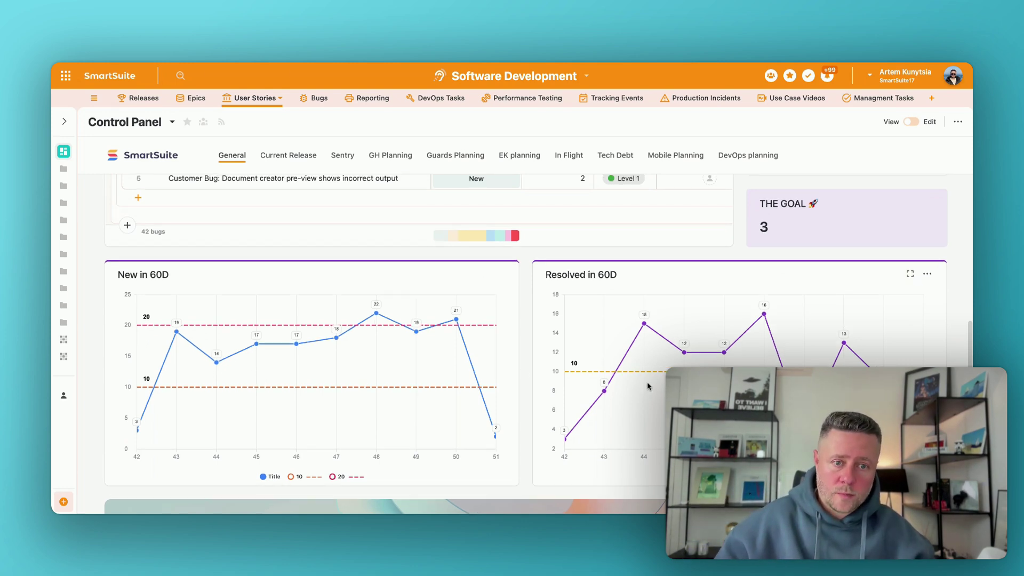
scroll(648, 385, up, 5)
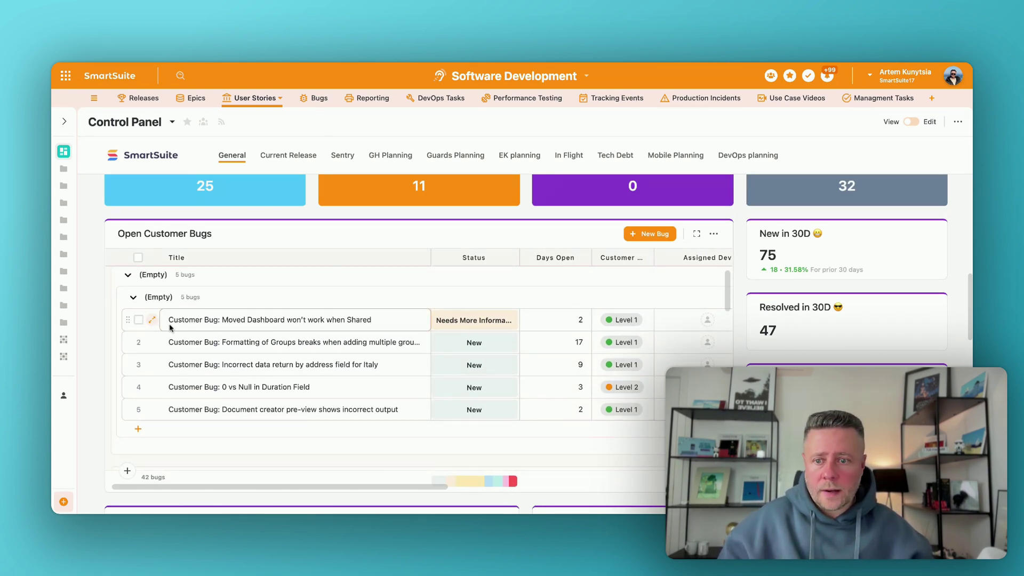
Step: Open the 'Moved Dashboard won't work when Shared' bug and expand its Customer Bug Info
click(151, 320)
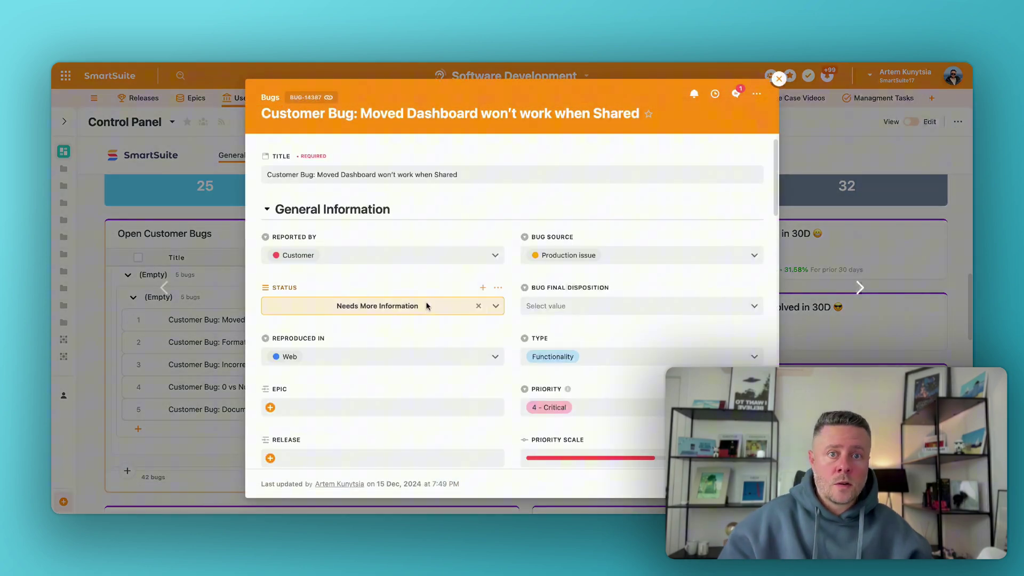
scroll(296, 282, down, 10)
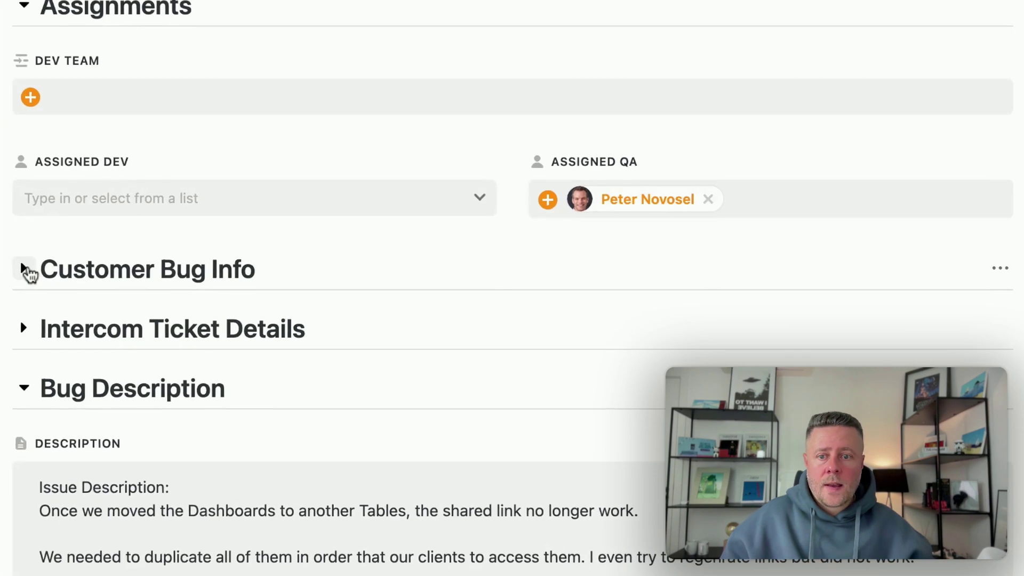
click(266, 280)
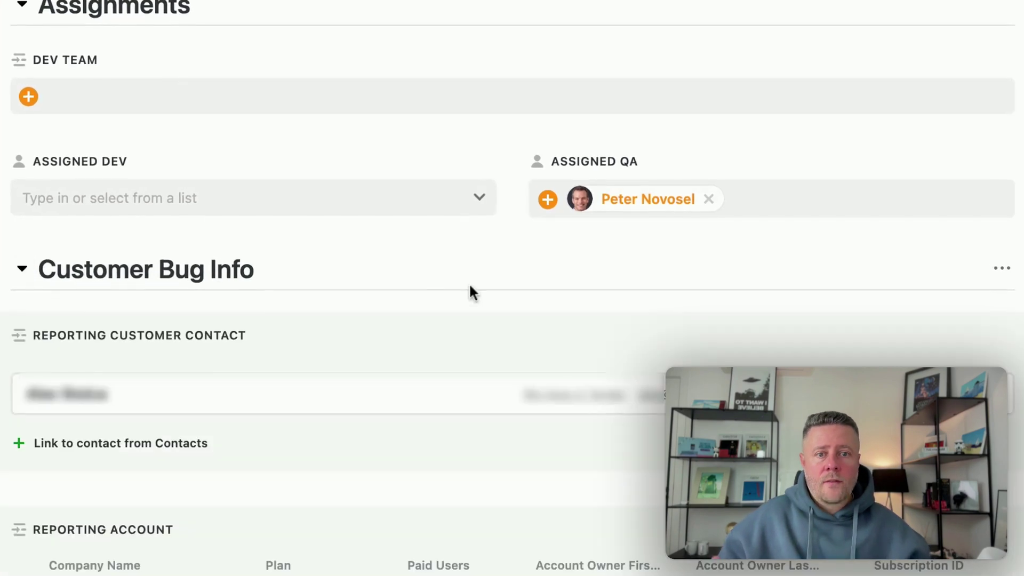
scroll(510, 296, down, 5)
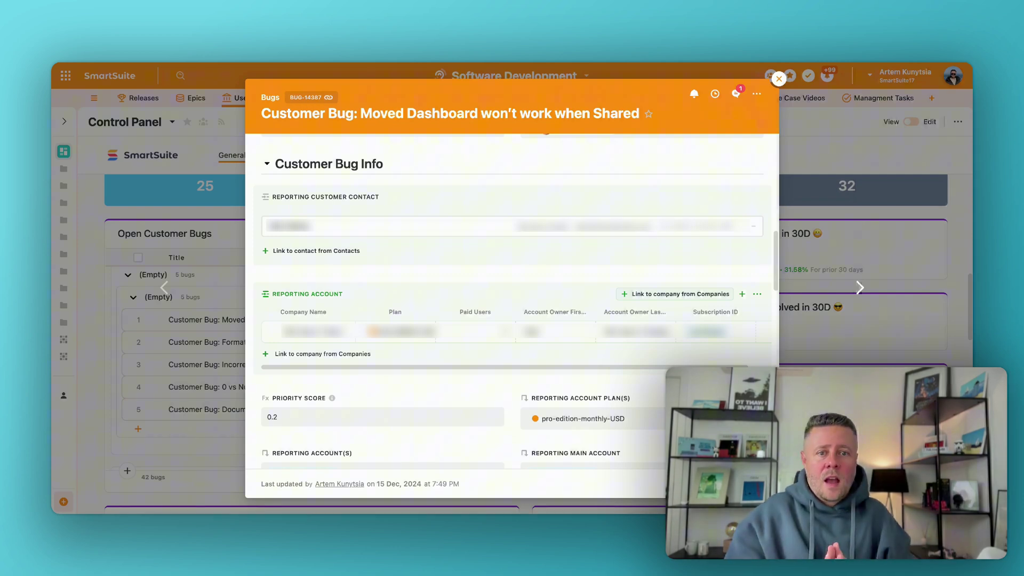
Step: Close the Moved Dashboard bug record to get back to the General dashboard
click(777, 79)
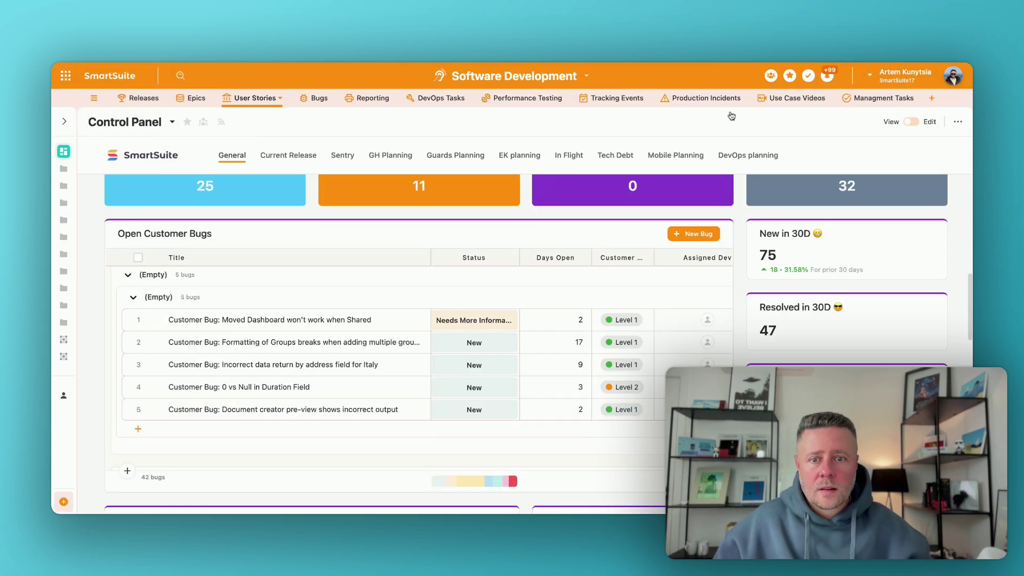